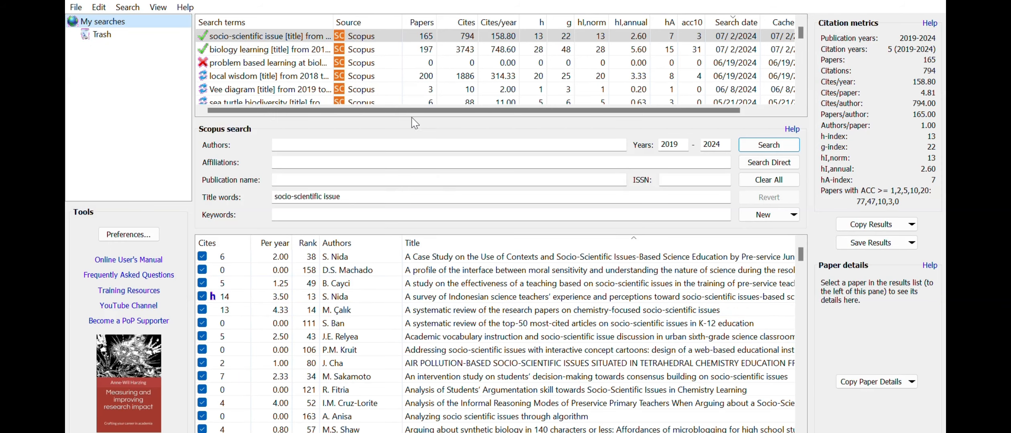
Review the paper titles in the socio-scientific issue search results from beginning to end
scroll(448, 256, down, 1)
scroll(447, 256, up, 1)
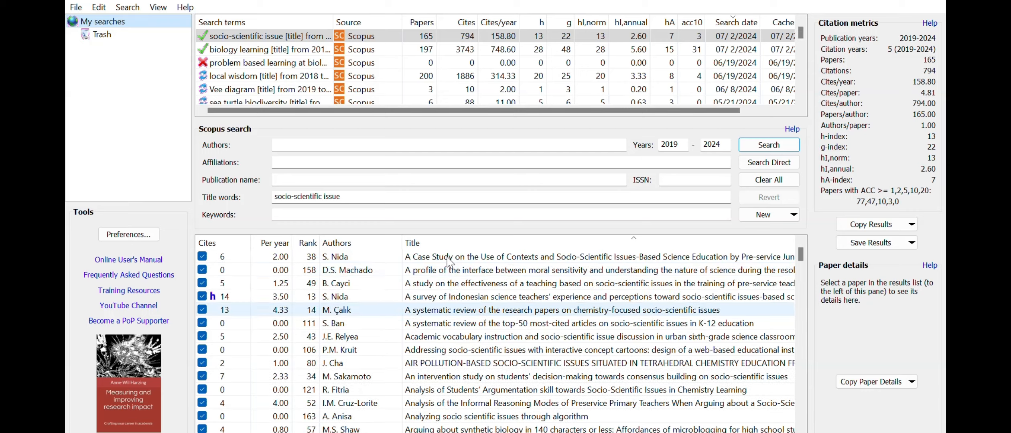
scroll(448, 261, down, 15)
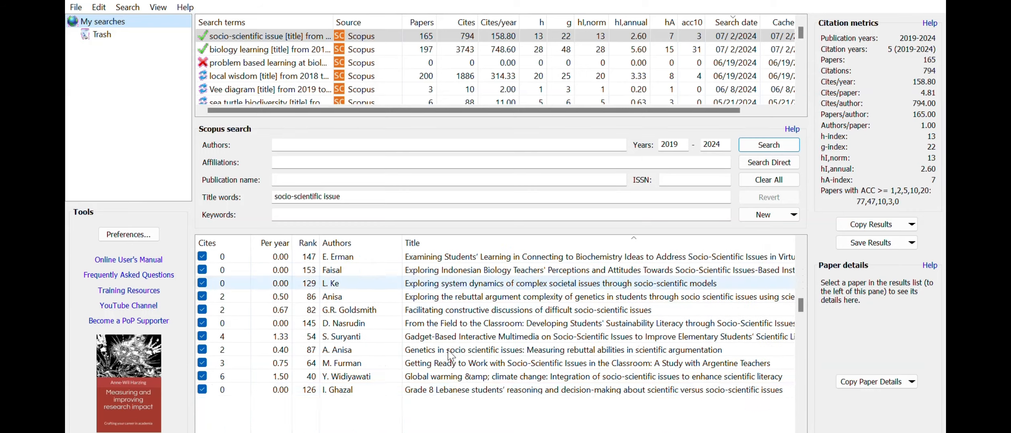
scroll(450, 355, down, 20)
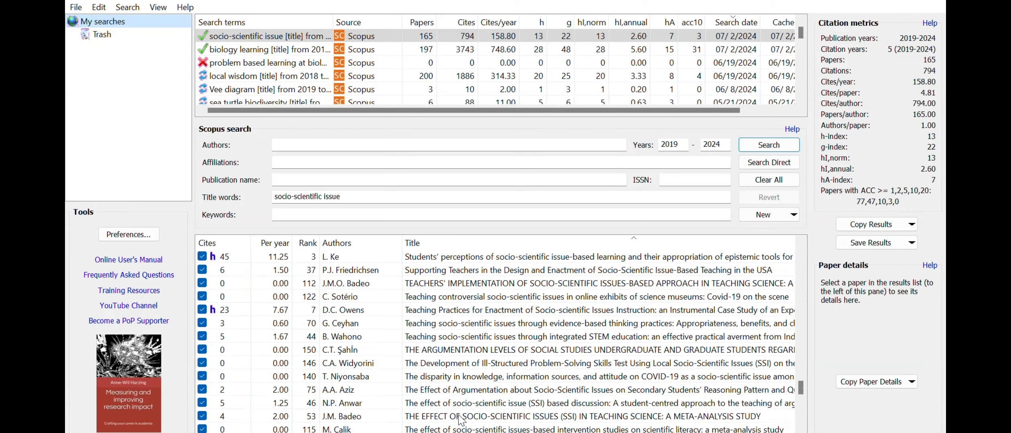
scroll(462, 421, down, 10)
scroll(461, 421, up, 20)
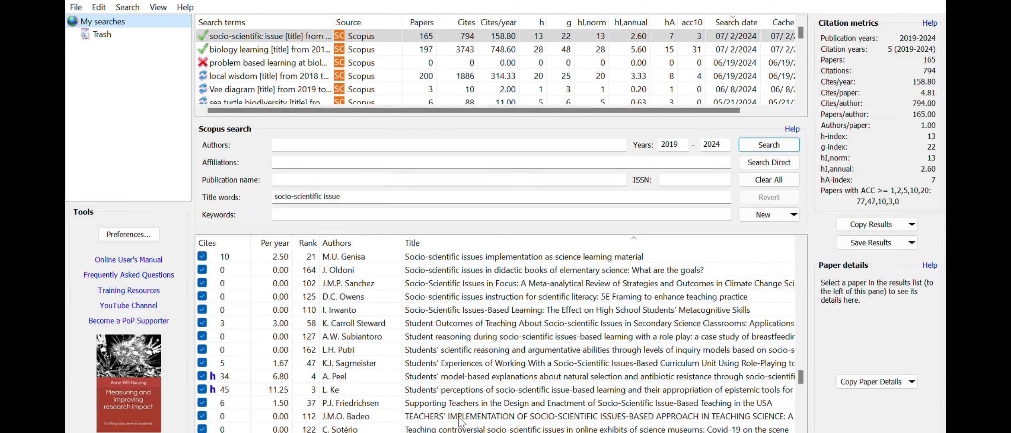
scroll(461, 422, up, 10)
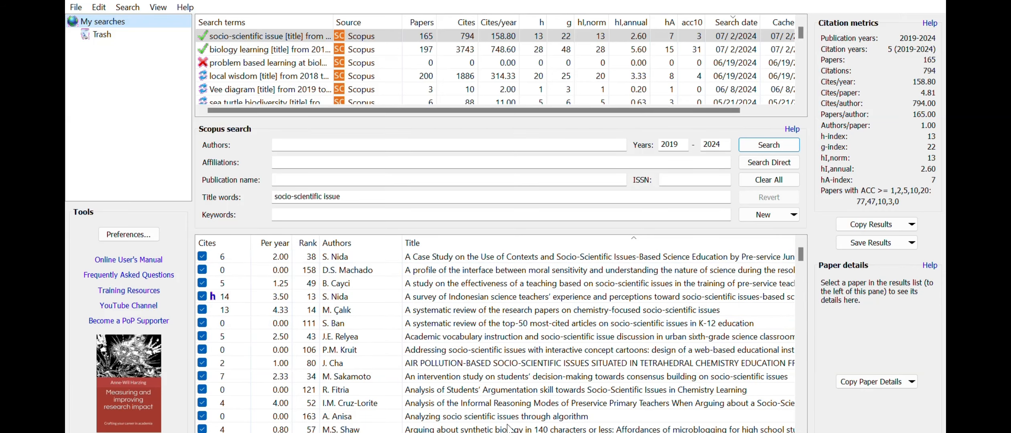
Check the document types and exclude the 2022 Frontiers in Education editorial and the 2020 ACS Symposium Series book chapter from the results
scroll(771, 417, right, 10)
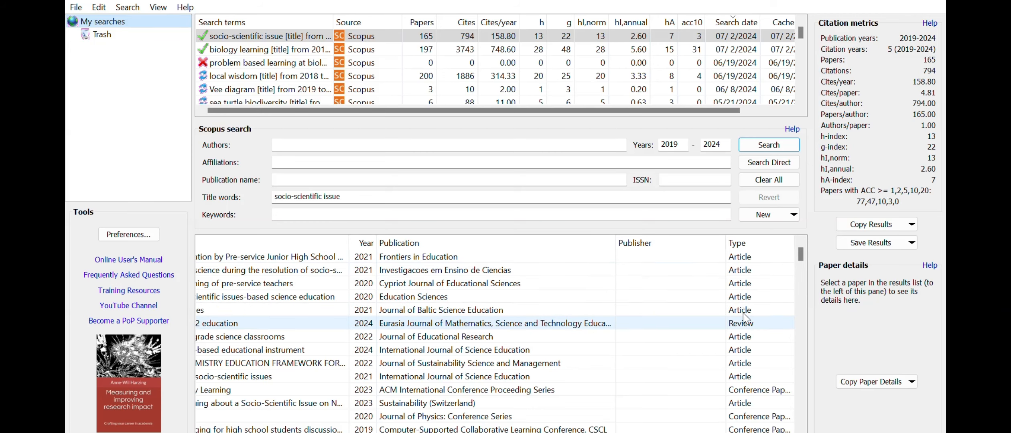
scroll(733, 379, down, 1)
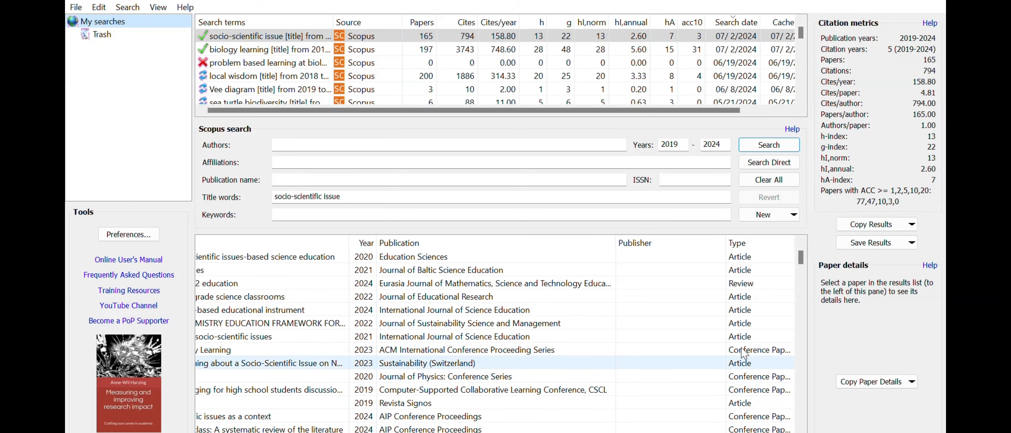
scroll(745, 344, down, 5)
scroll(745, 376, down, 4)
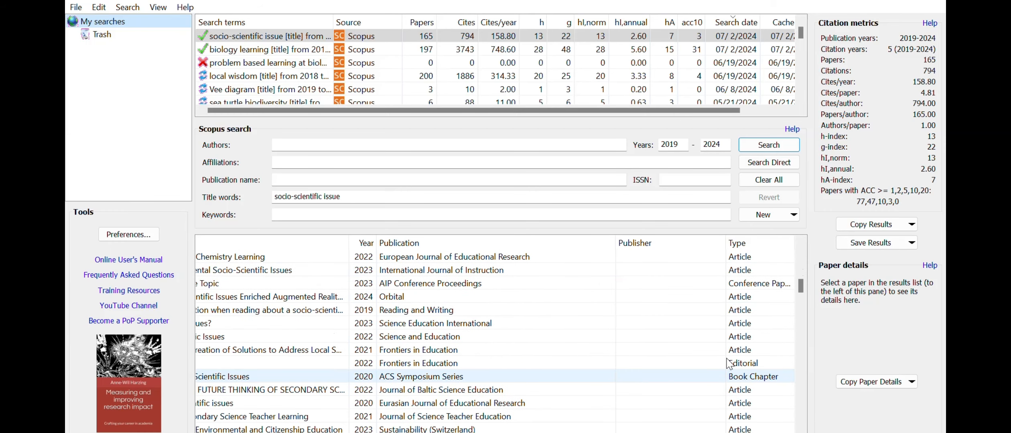
click(754, 363)
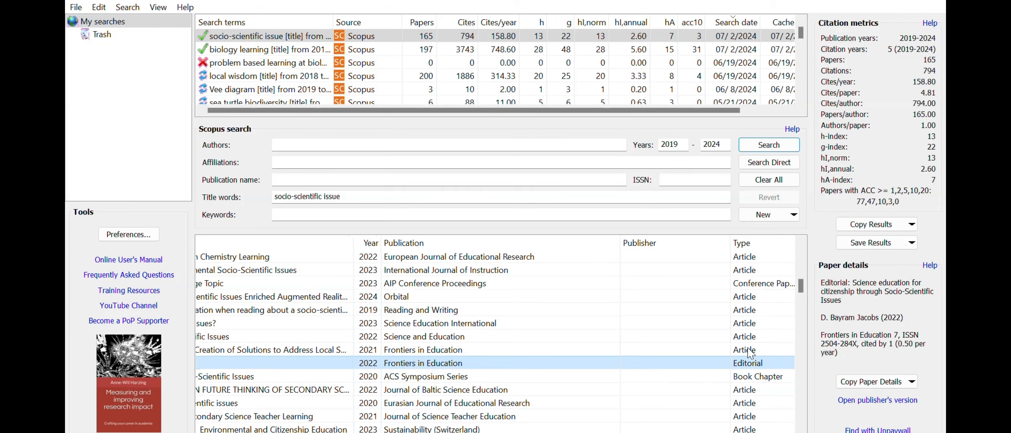
scroll(749, 353, left, 10)
scroll(749, 353, left, 10)
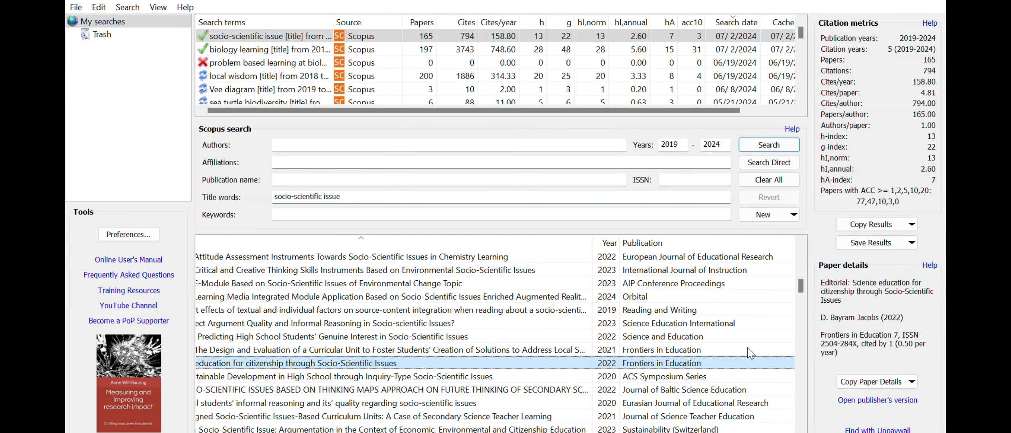
scroll(750, 354, left, 3)
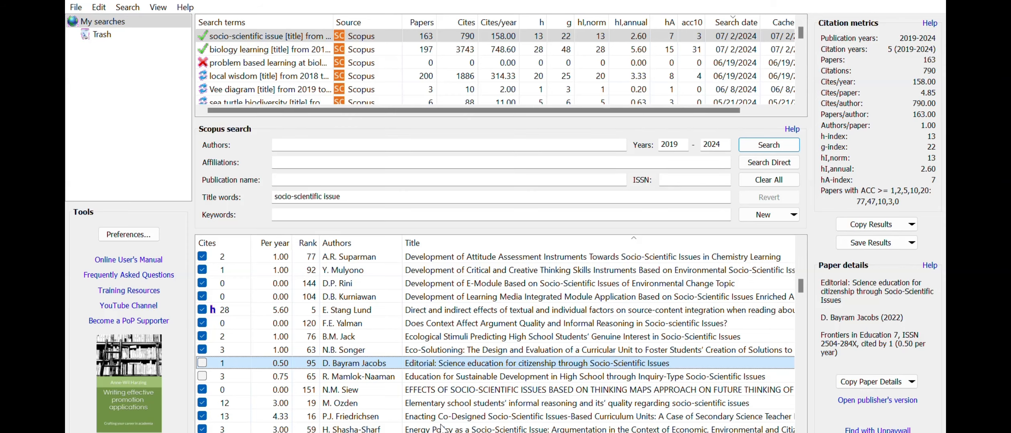
Exclude the 2020 book chapter "Getting Ready to Work with Socio-Scientific Issues in the Classroom" from the results
scroll(562, 425, right, 5)
scroll(562, 425, right, 5)
scroll(738, 365, down, 4)
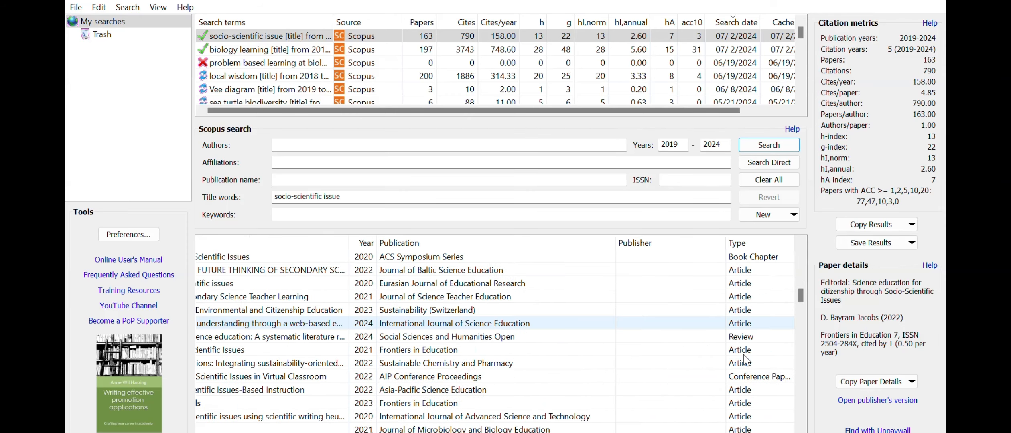
scroll(738, 365, down, 2)
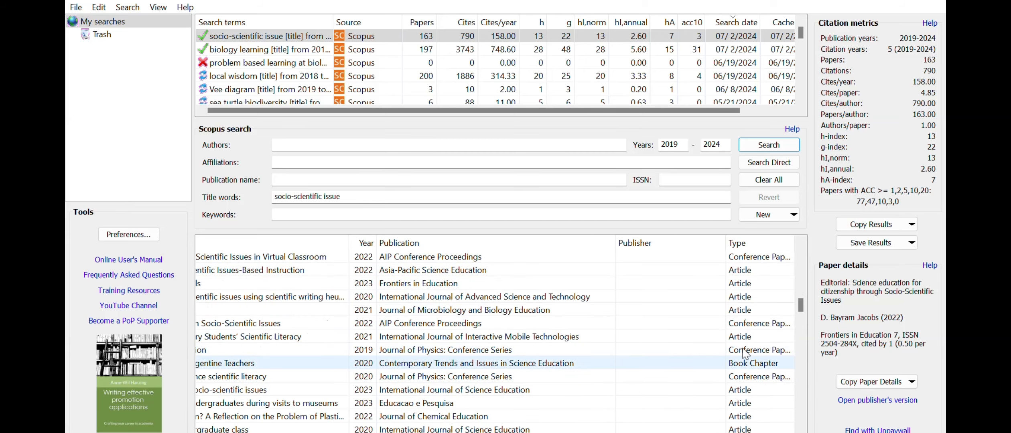
click(742, 362)
scroll(745, 352, left, 6)
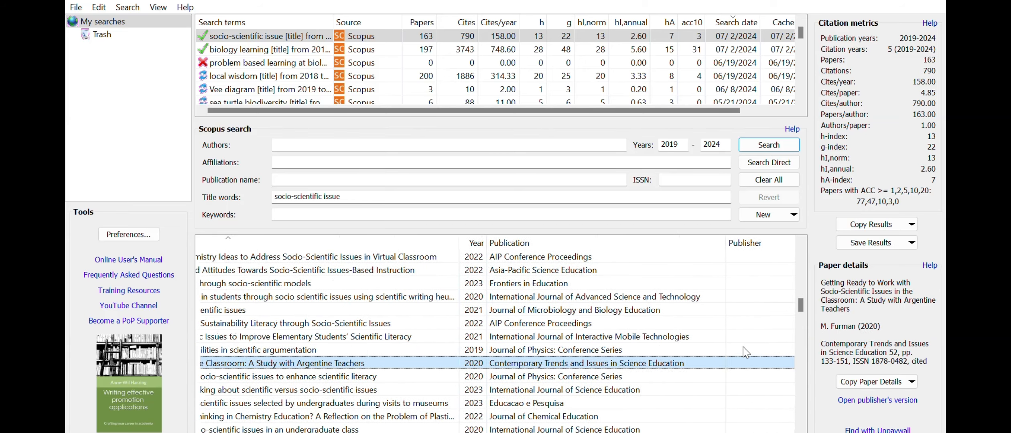
scroll(745, 352, left, 6)
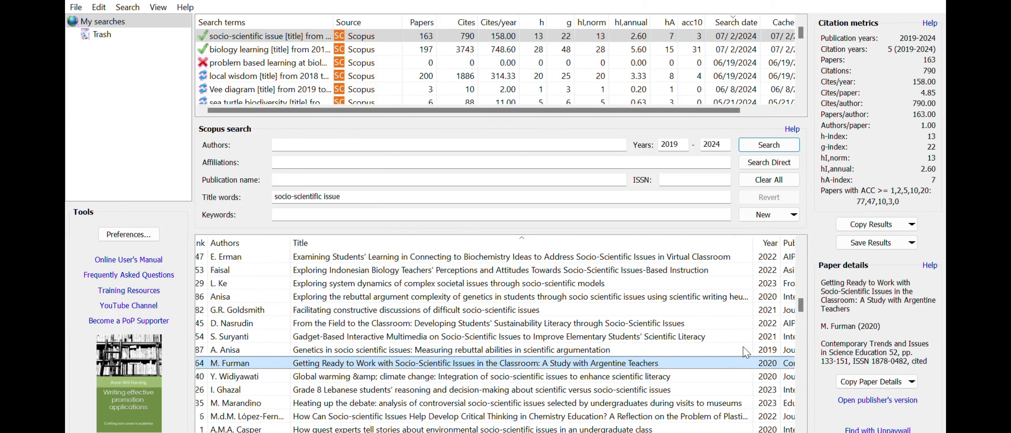
scroll(745, 352, left, 3)
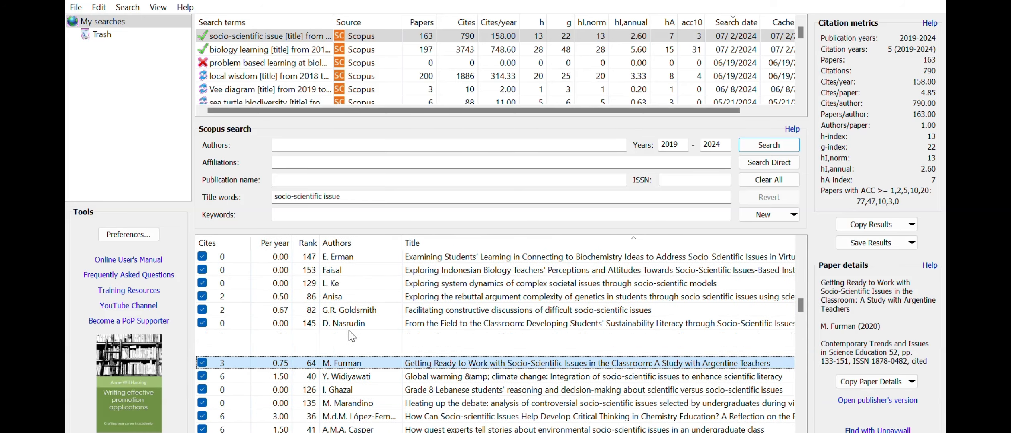
click(203, 362)
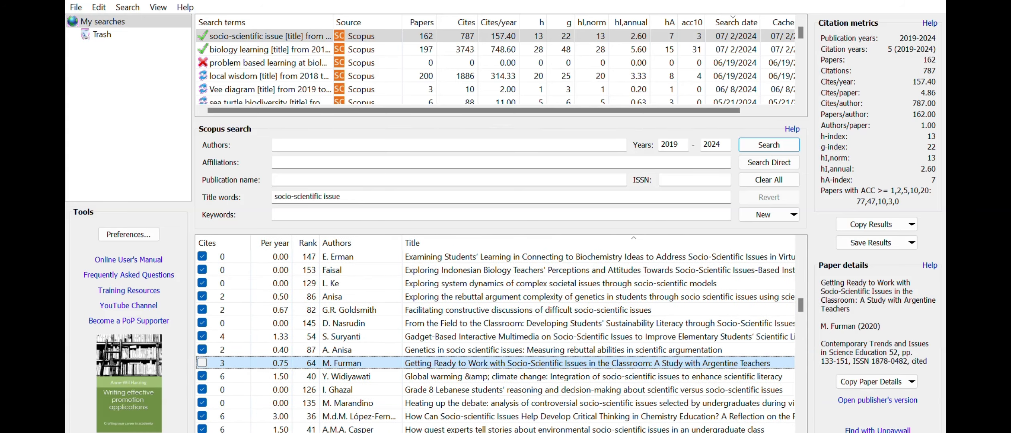
Exclude the 2019 book chapter "Interface Between Science and Faith Values in Movies" from the results
scroll(698, 404, right, 8)
scroll(776, 364, down, 3)
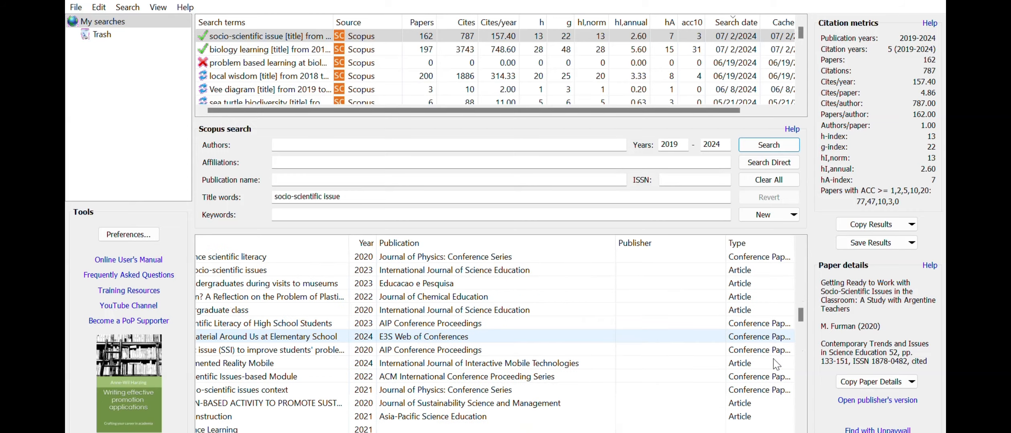
scroll(776, 364, down, 4)
click(760, 331)
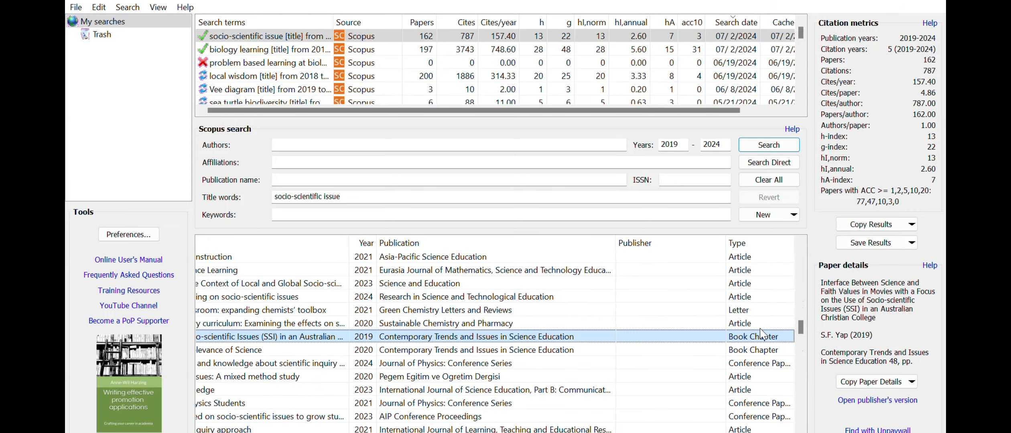
scroll(762, 333, left, 5)
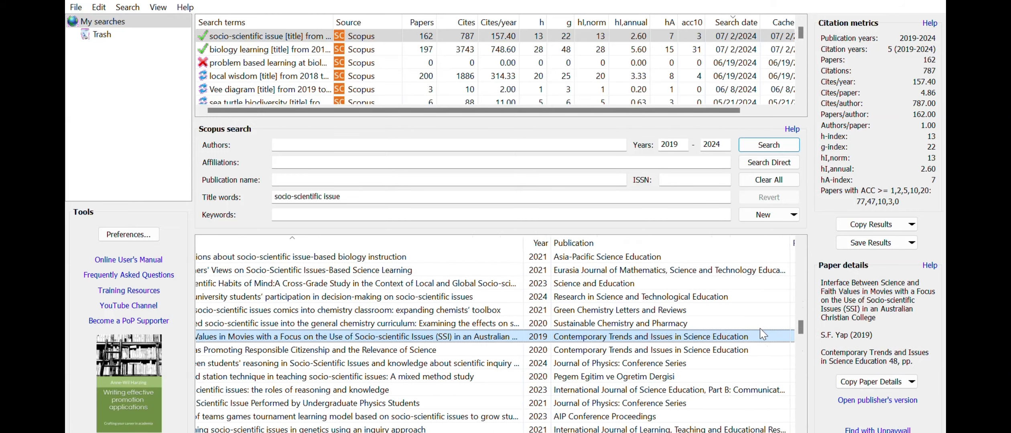
scroll(762, 334, left, 6)
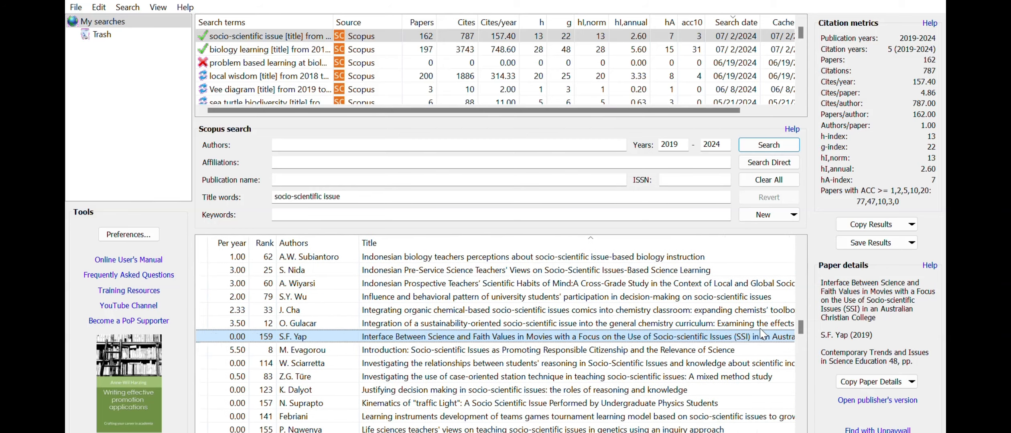
scroll(761, 334, left, 2)
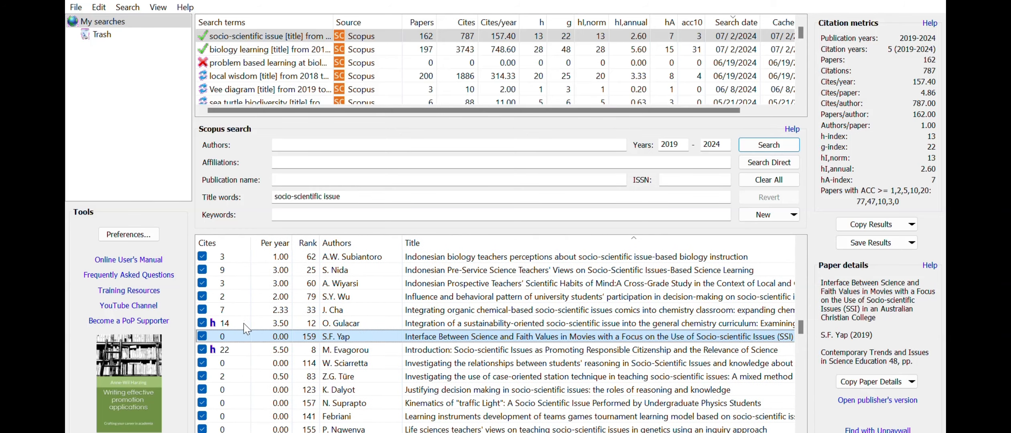
click(202, 336)
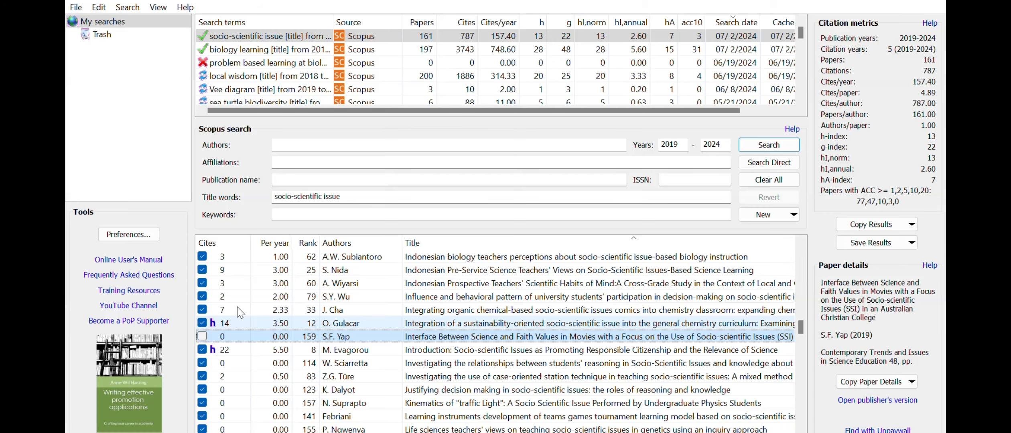
Start saving the filtered search results as a RichText document
scroll(237, 311, up, 6)
scroll(235, 328, up, 12)
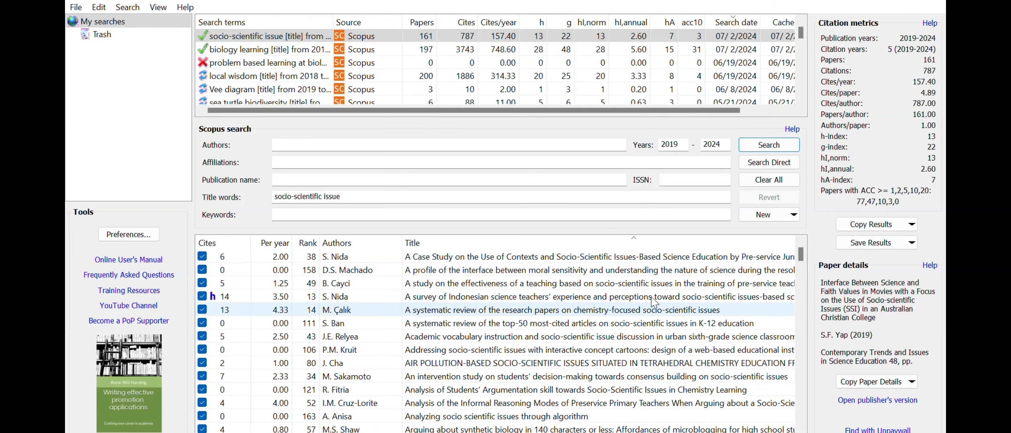
click(907, 218)
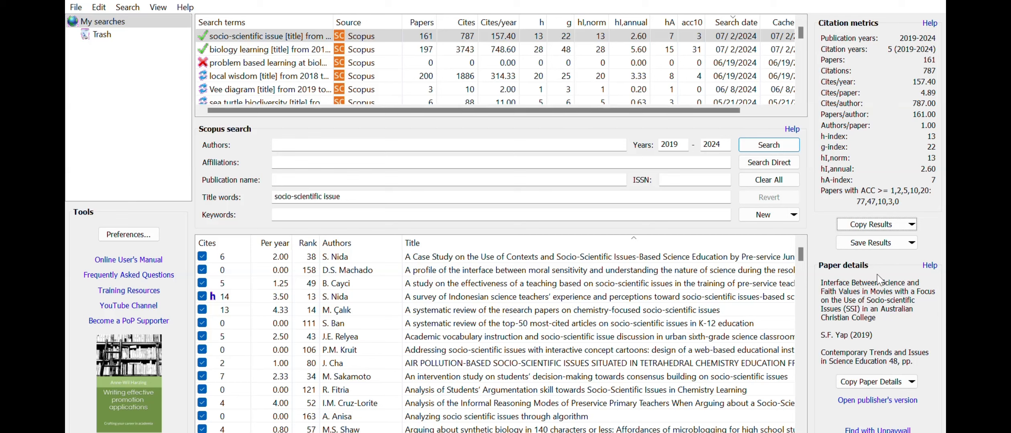
click(669, 332)
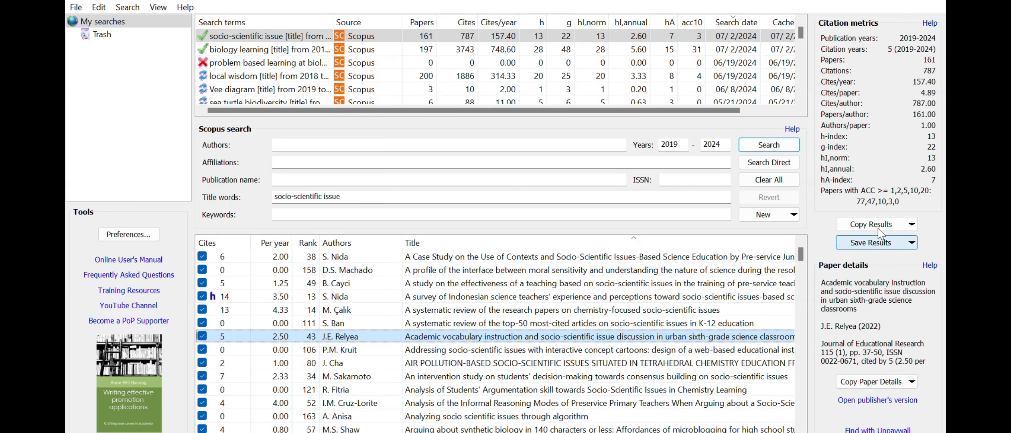
key(Tab)
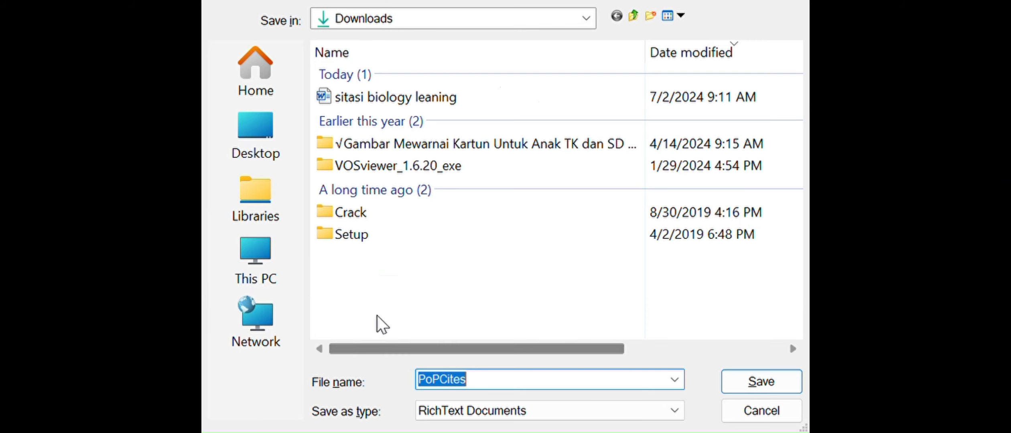
Choose the PUBLIKASI folder inside Documents > MAGISTER as the save location
click(244, 193)
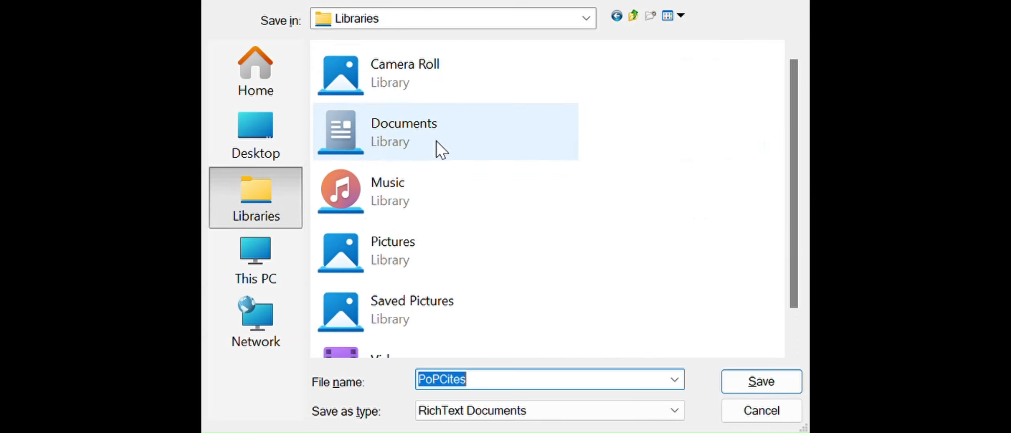
double_click(436, 141)
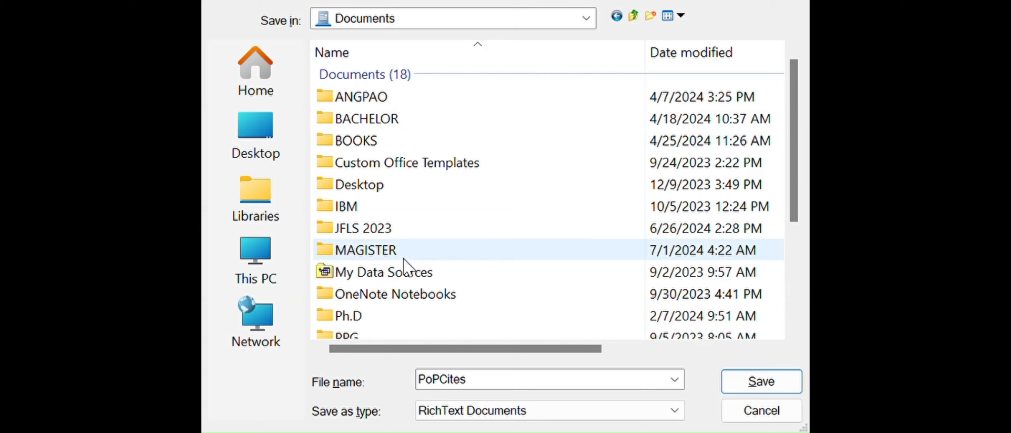
scroll(396, 317, down, 3)
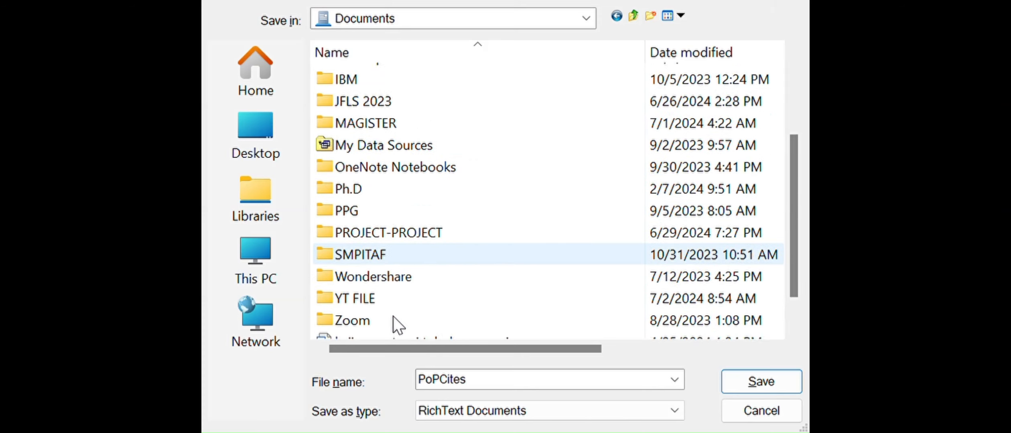
scroll(389, 234, up, 3)
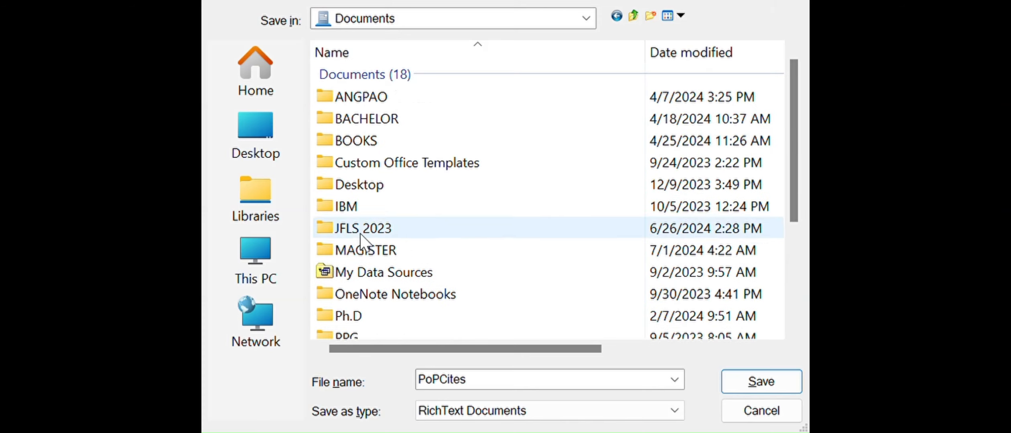
double_click(374, 250)
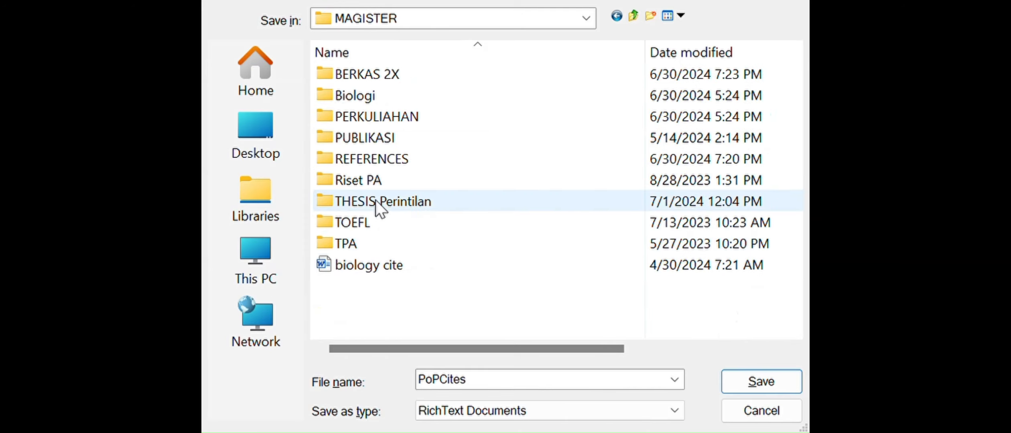
double_click(371, 137)
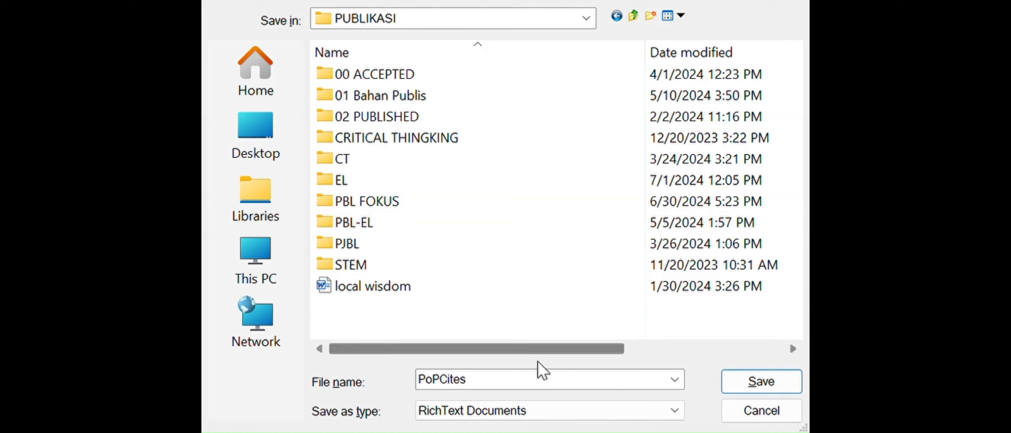